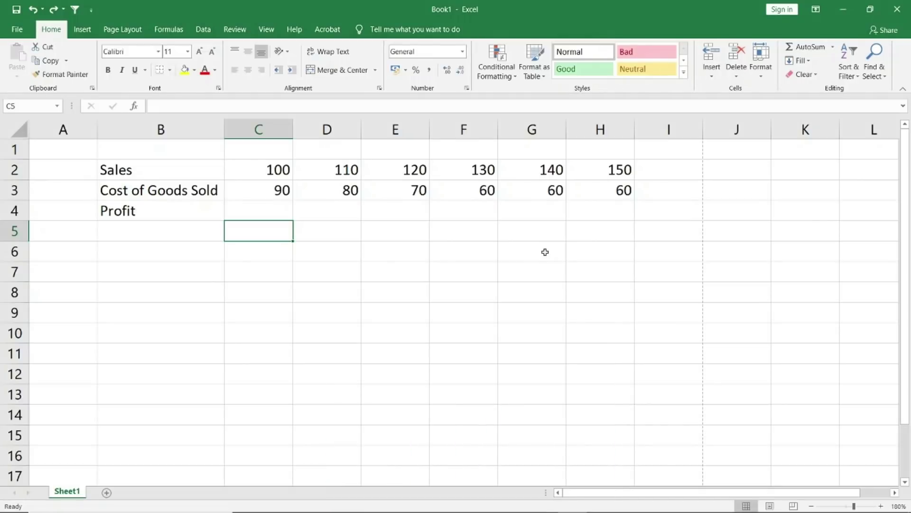
- Select columns A, B and C in turn, then return to cell A1
click(67, 153)
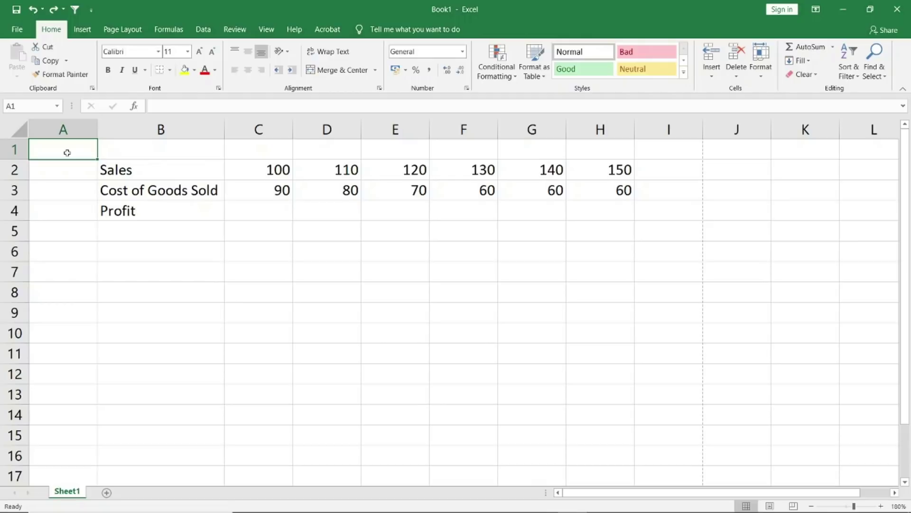
click(67, 124)
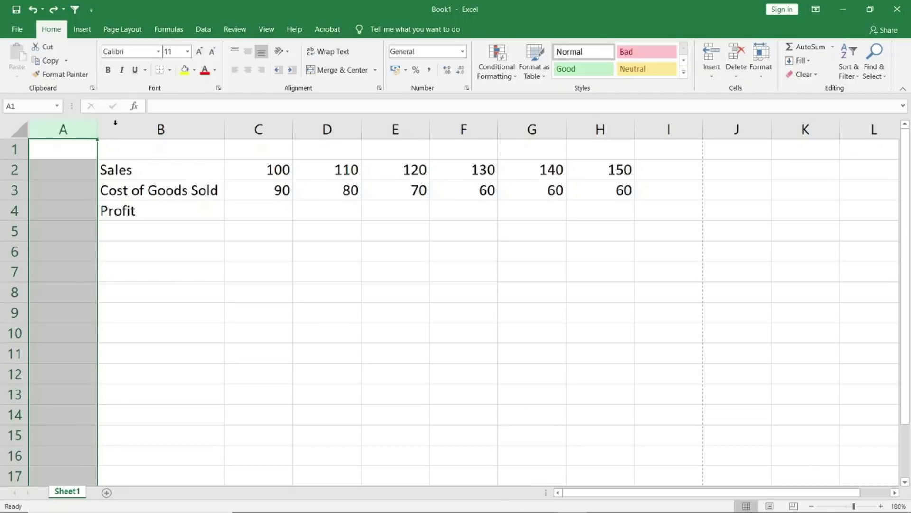
click(155, 126)
click(257, 129)
click(78, 158)
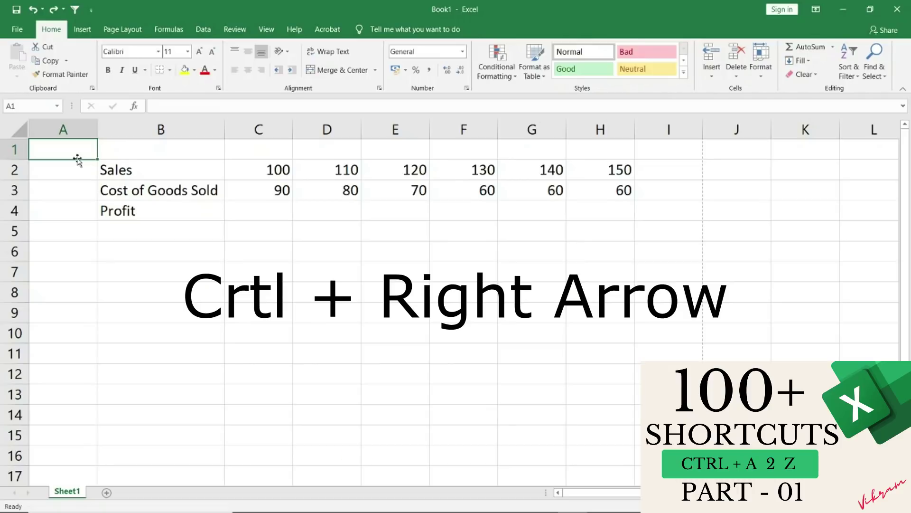
- Jump along row 1 to the sheet's last column, XFD, and back to A1
key(Right)
key(Right)
key(Right)
key(Right)
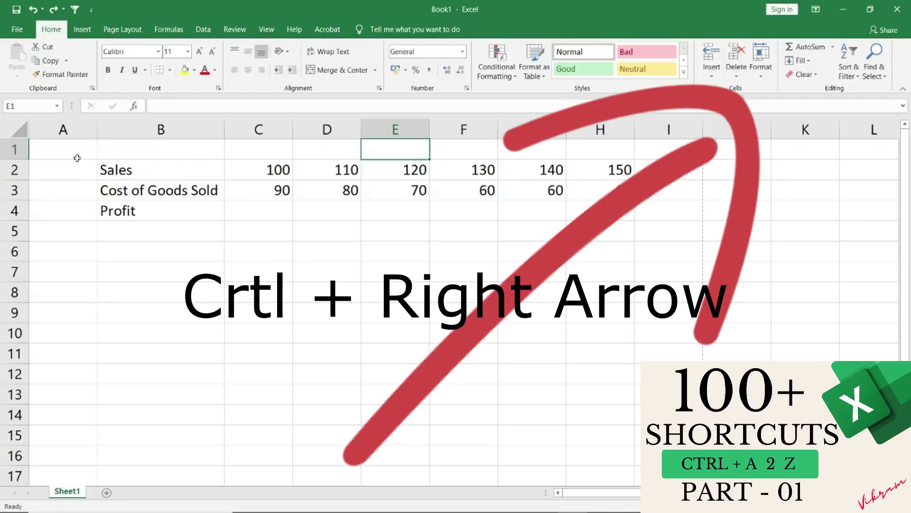
key(ctrl+Right)
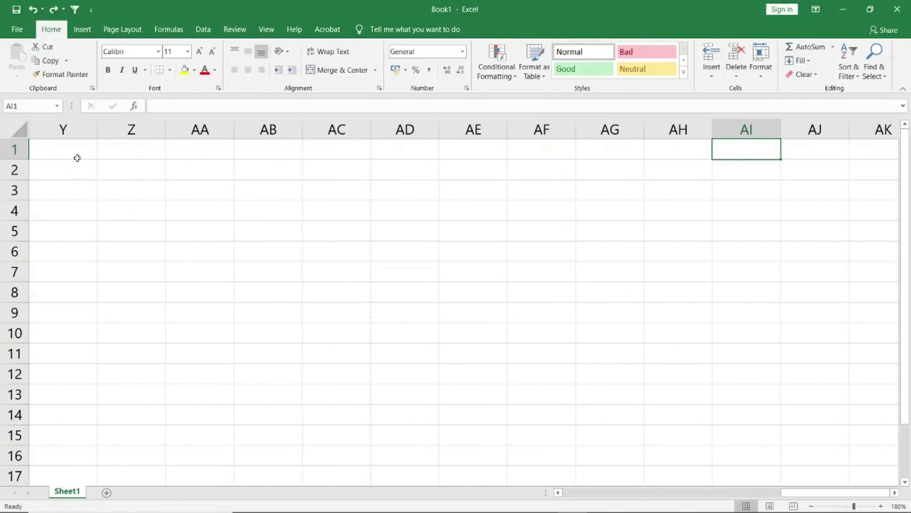
key(Left)
key(Left)
key(Left)
key(Left)
key(Left)
key(Left)
key(Left)
key(Left)
key(Left)
key(Left)
key(Left)
key(Left)
key(Left)
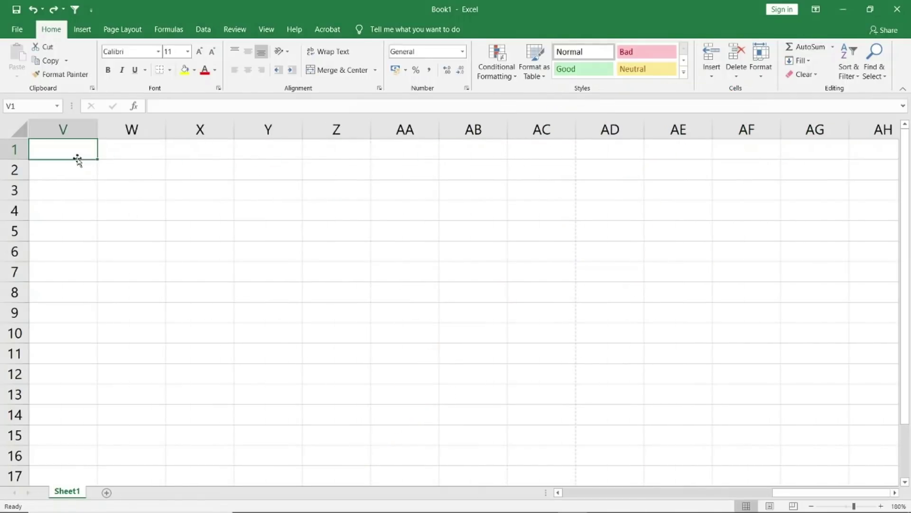
key(Right)
key(Right)
key(Right)
key(Right)
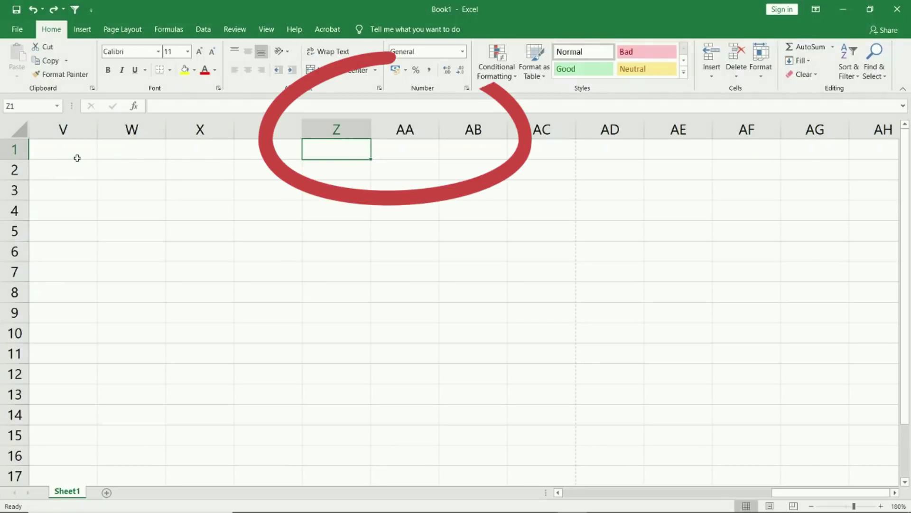
key(Right)
key(Right)
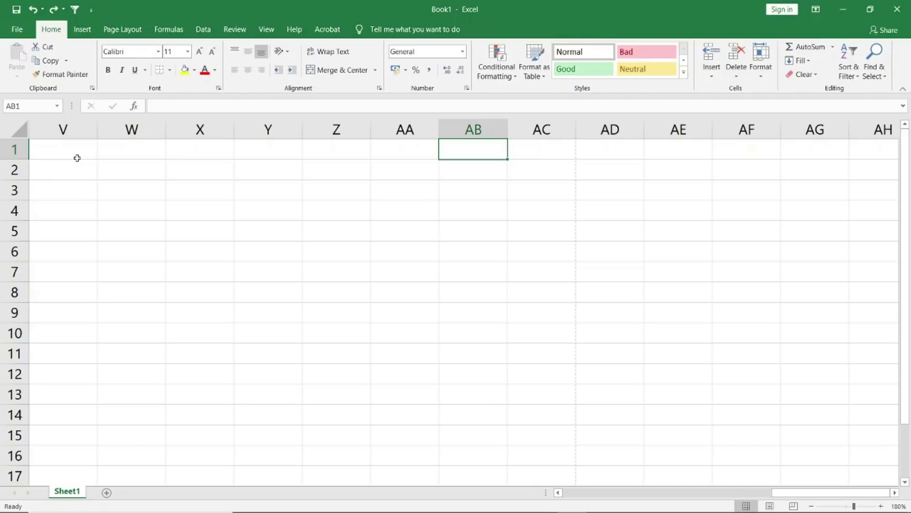
key(ctrl+Right)
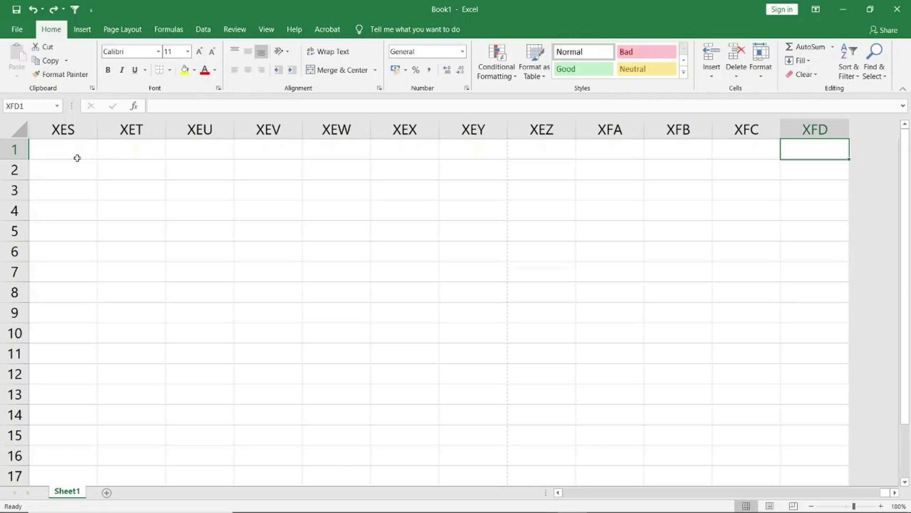
key(ctrl+Left)
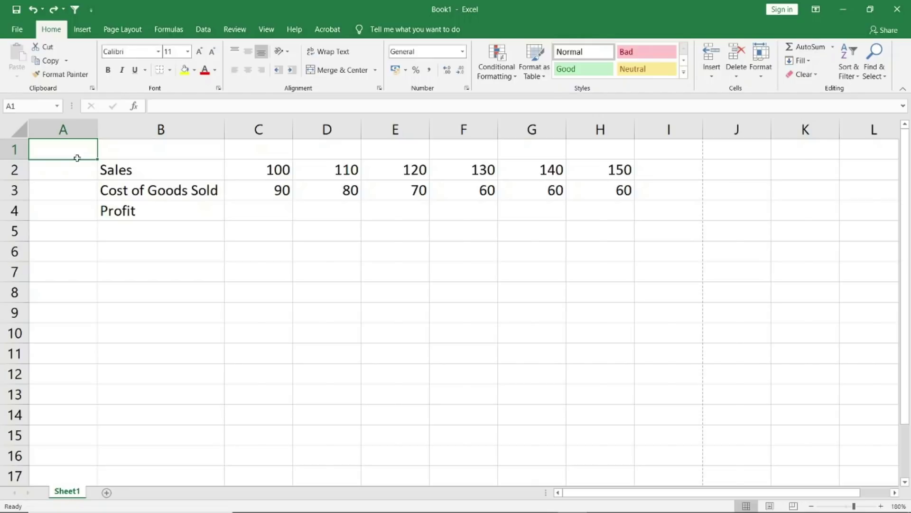
- Jump to the last row, 1048576, return to A1, and show the Help commands
double_click(77, 160)
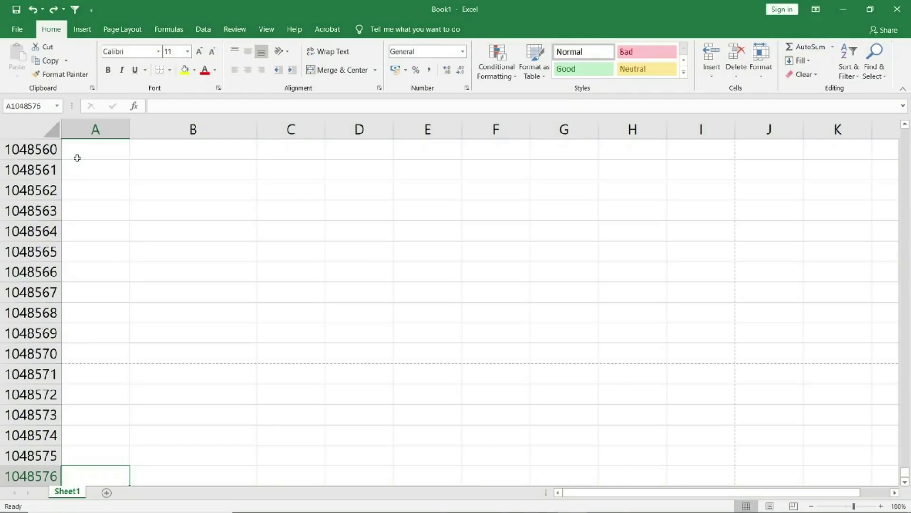
key(ctrl+Home)
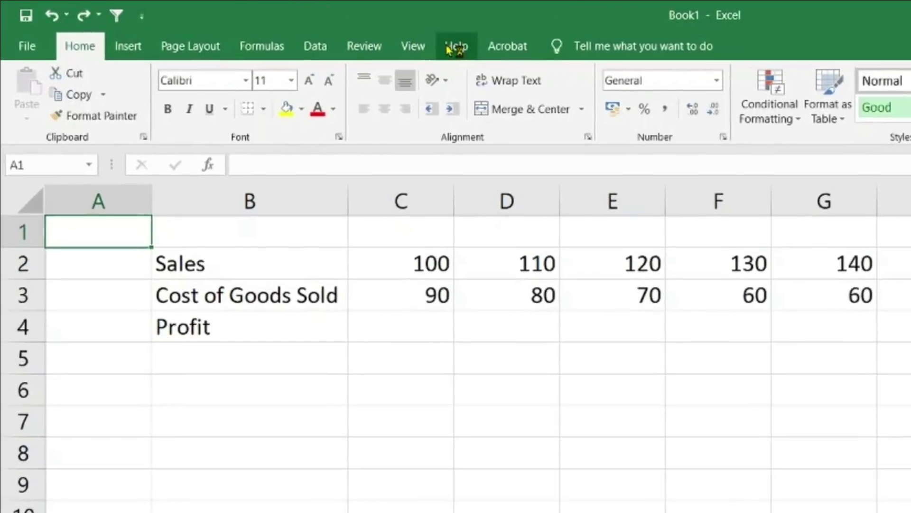
click(307, 28)
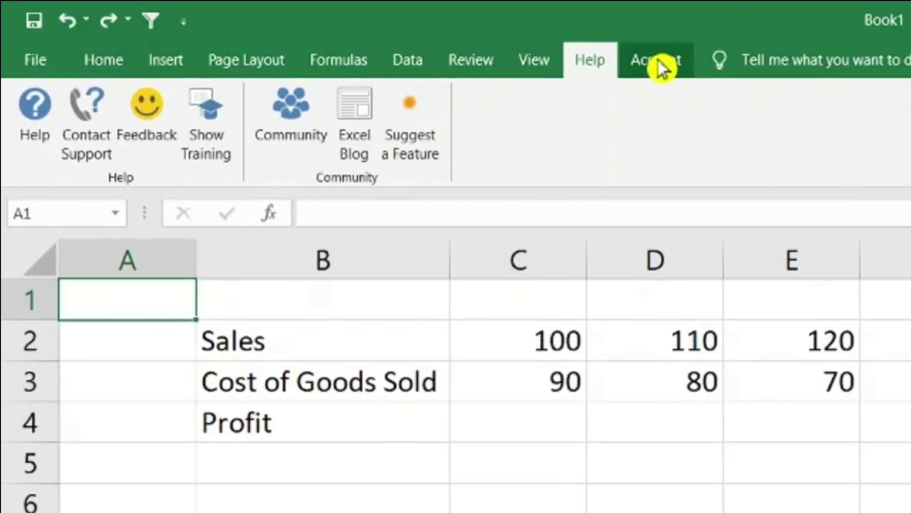
- From Home, open the Fill Color 'Apply or remove cell shading' help article, skim it, and close it
click(103, 60)
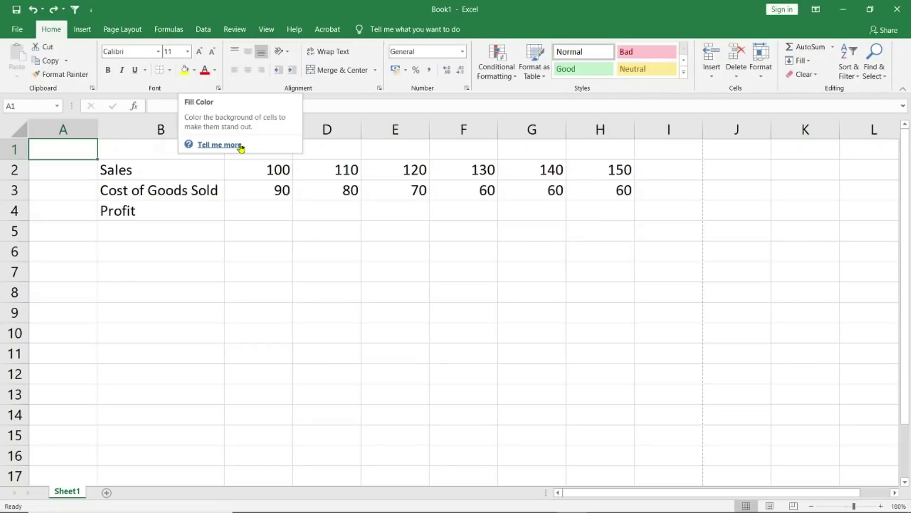
click(240, 148)
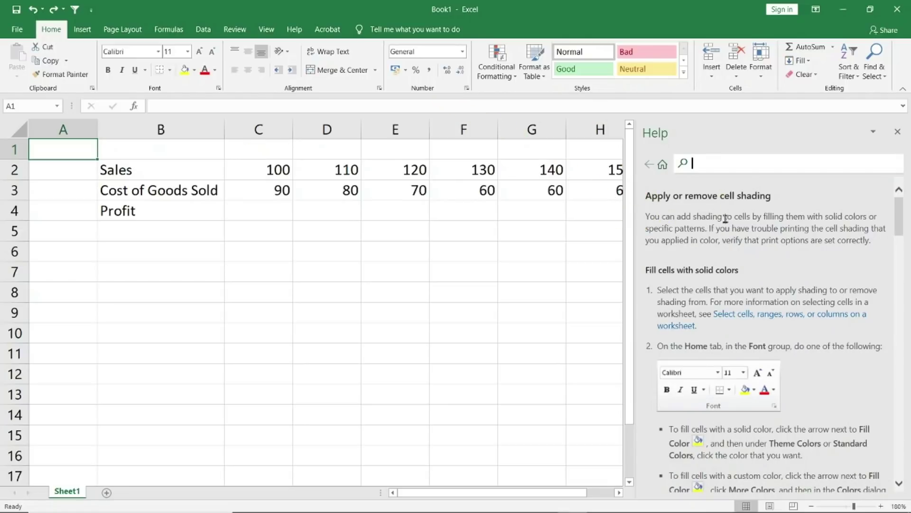
scroll(730, 305, down, 15)
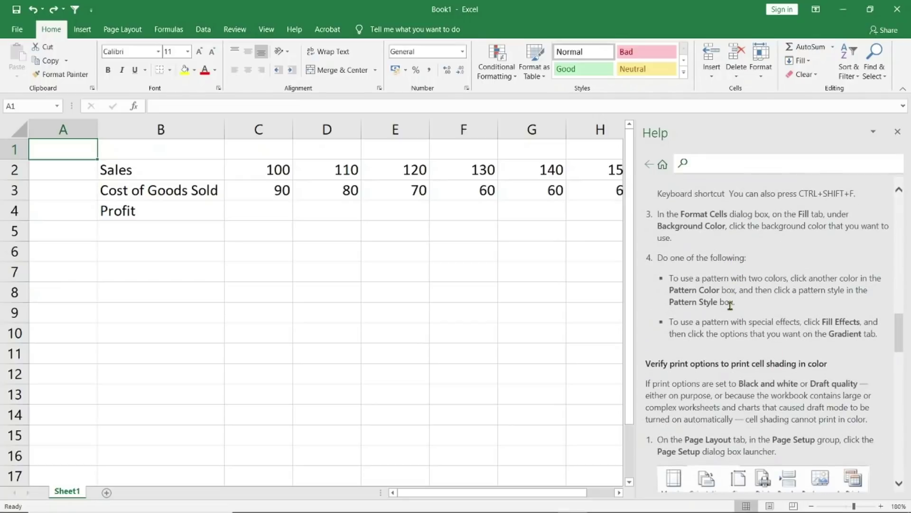
scroll(730, 306, up, 15)
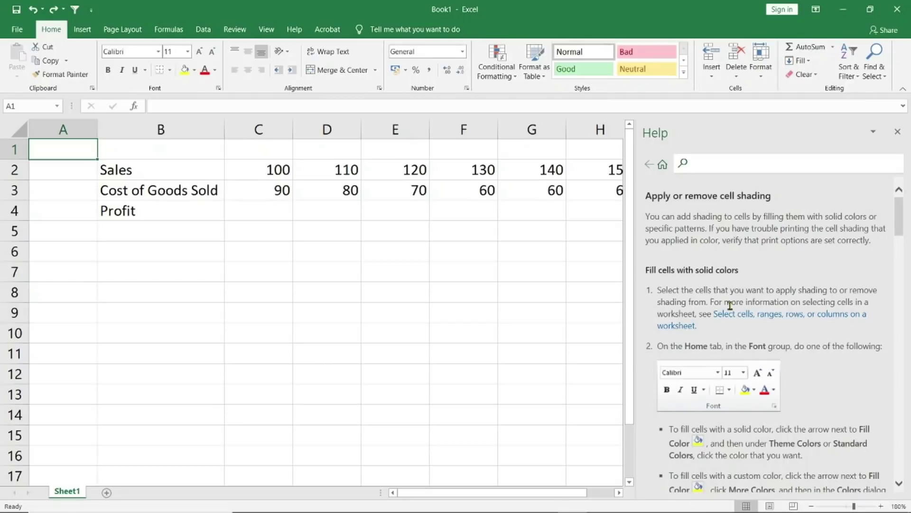
click(897, 132)
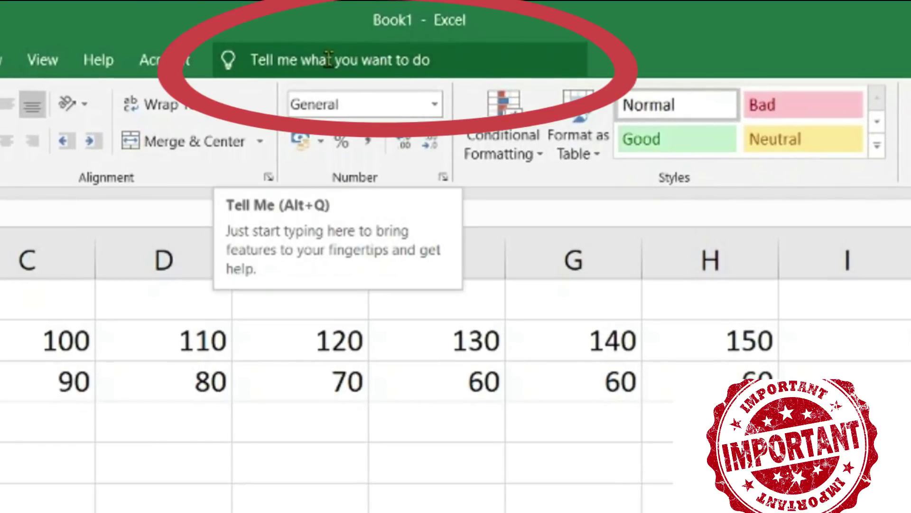
click(328, 60)
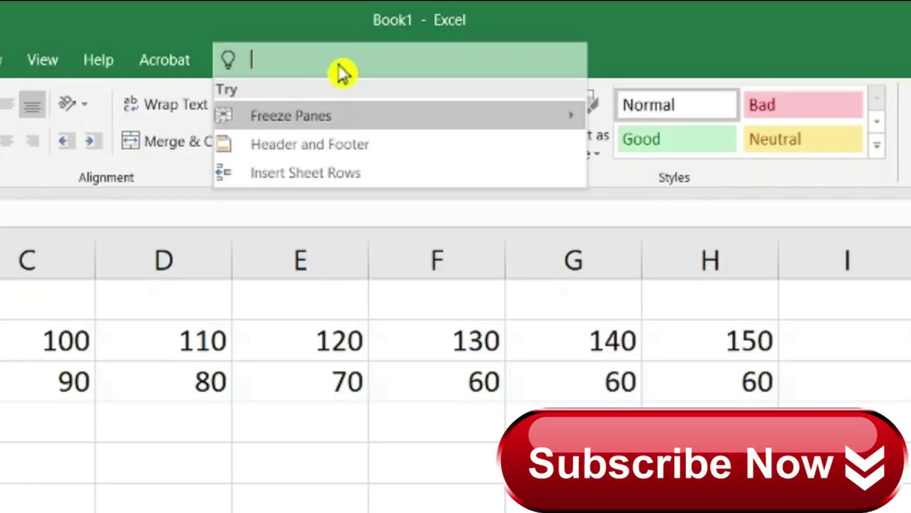
text(insert)
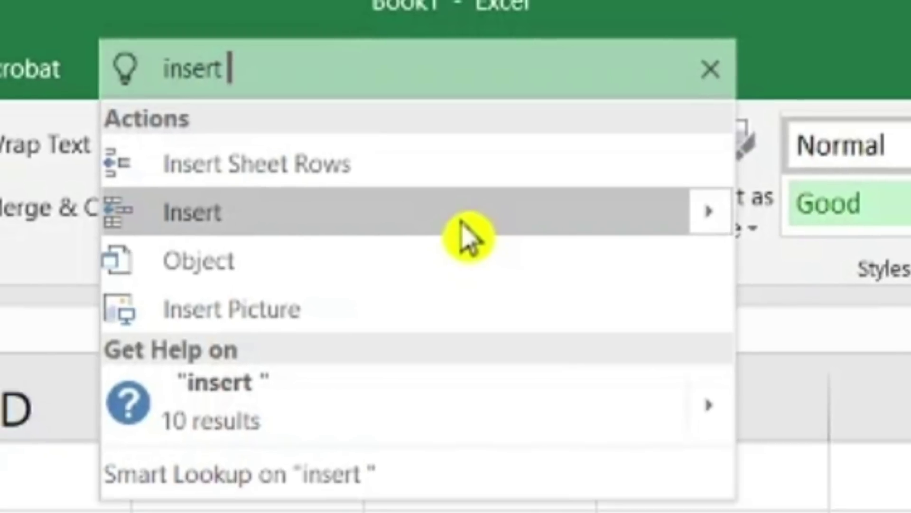
mouse_move(467, 247)
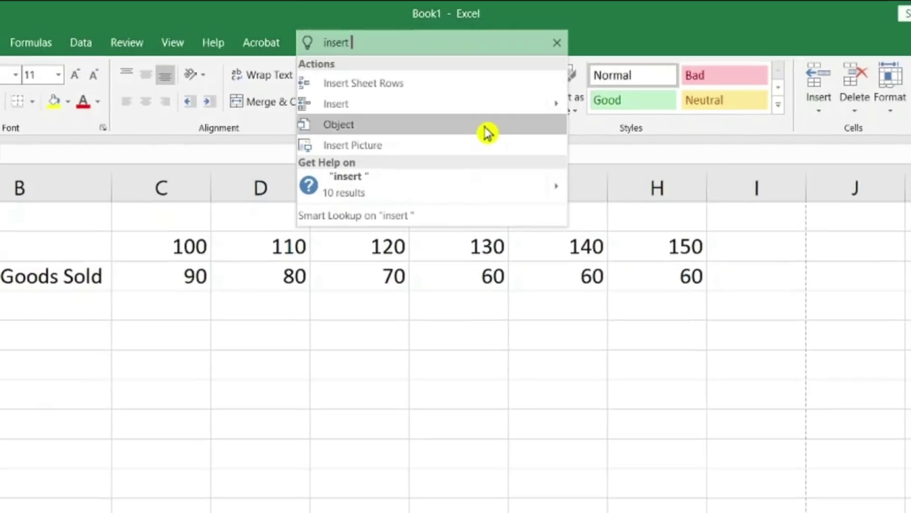
key(Escape)
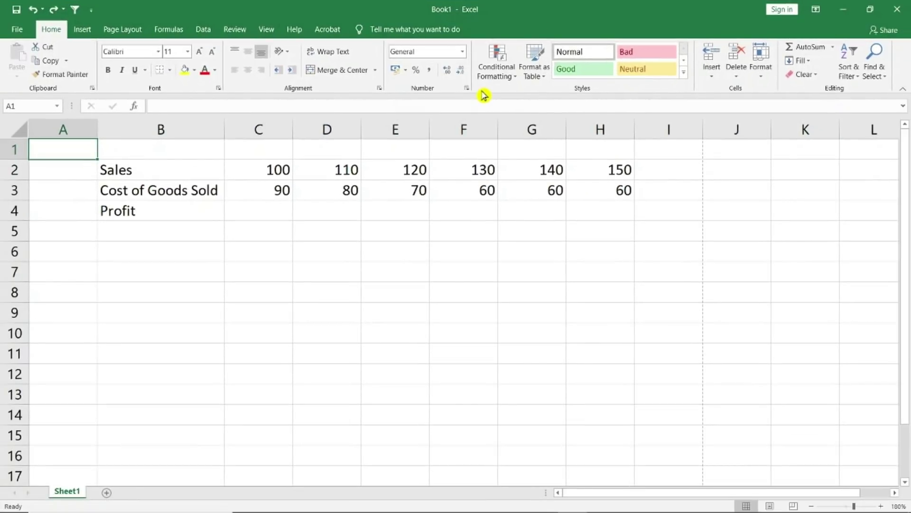